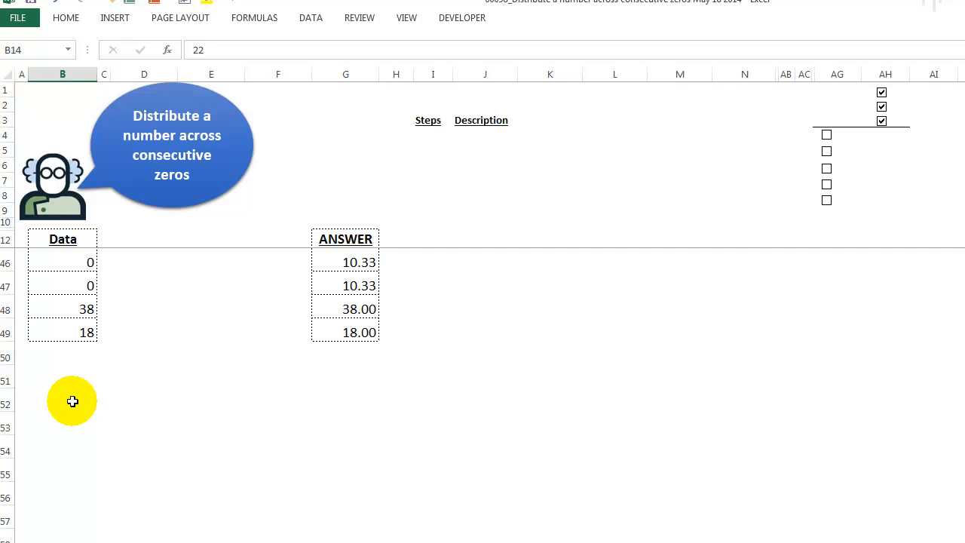
- Compare the Data value in B14 and the three zeros below it with the matching ANSWER values
scroll(72, 401, up, 4)
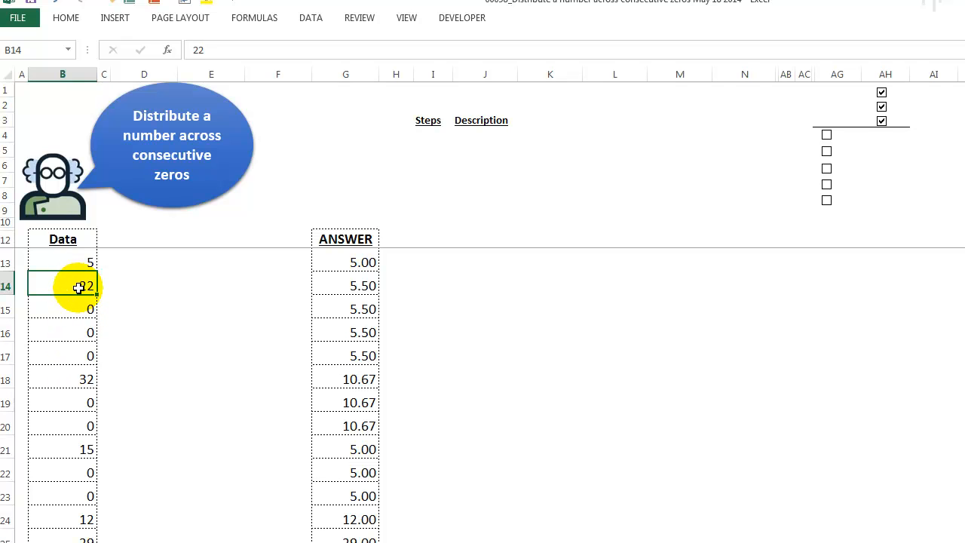
drag(65, 280, 78, 356)
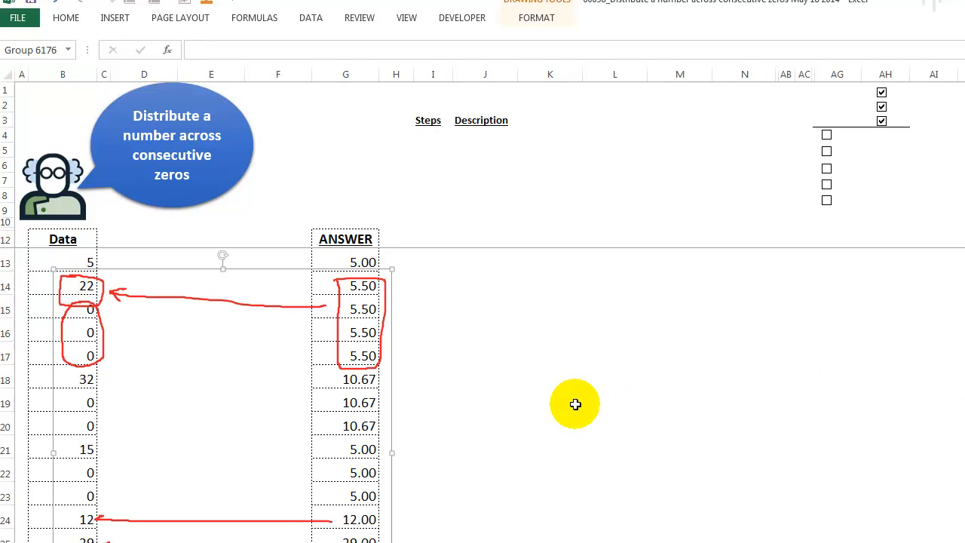
click(555, 382)
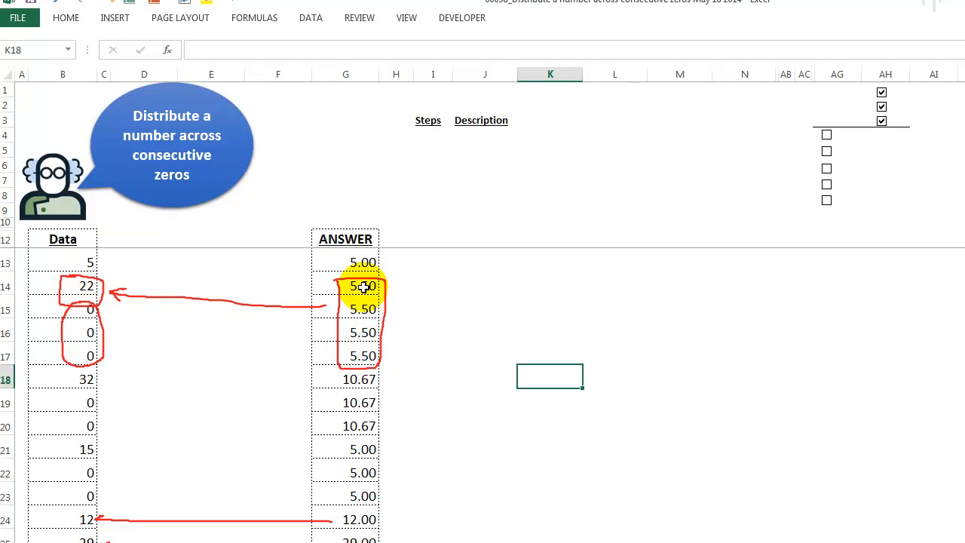
- Nudge the group of red hand-drawn annotations slightly to the right over the Data and ANSWER columns and deselect it
scroll(353, 349, down, 3)
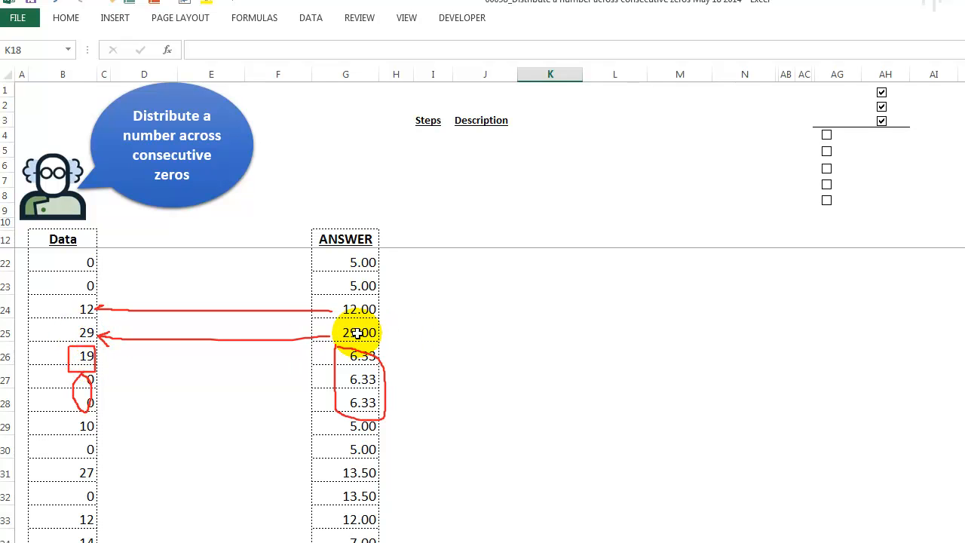
click(383, 358)
key(Right)
key(Right)
key(Right)
key(Right)
key(Right)
key(Right)
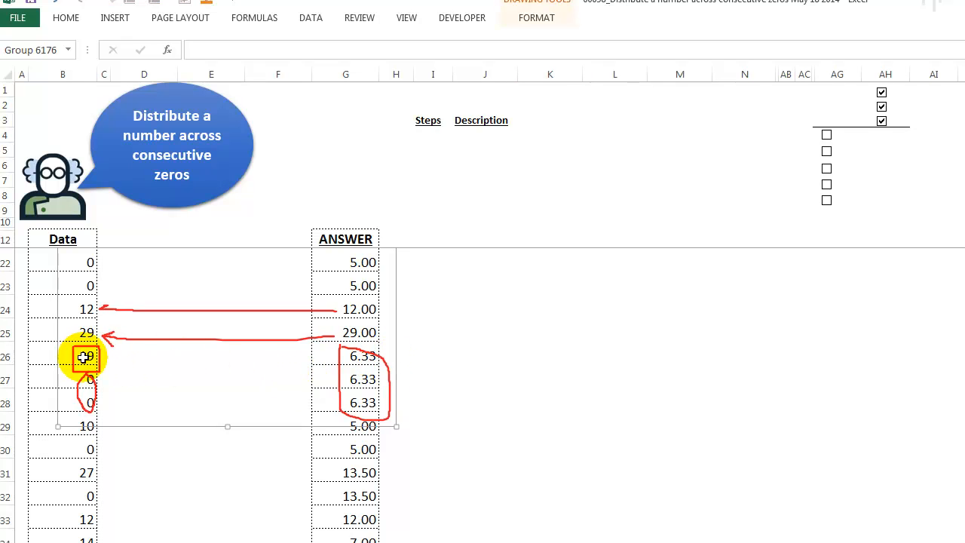
click(471, 513)
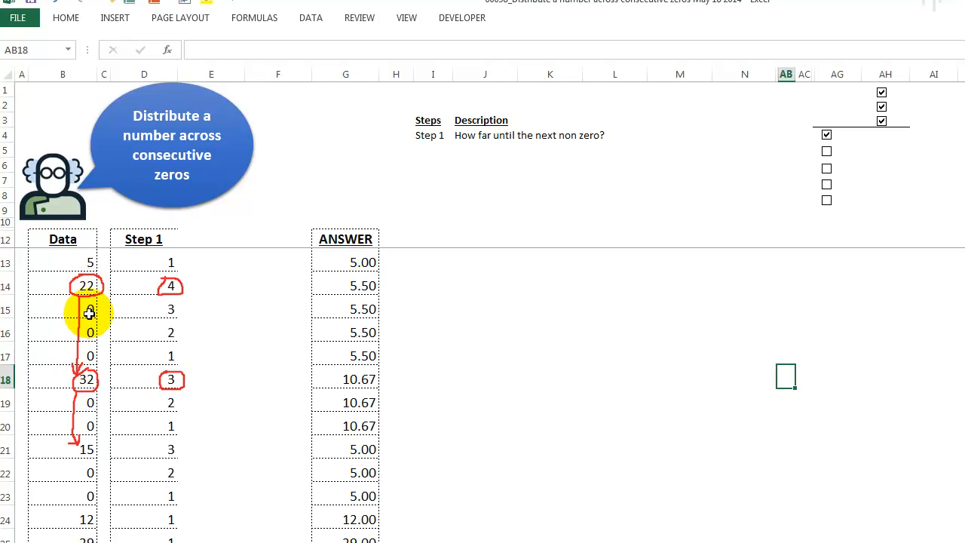
- Highlight the ANSWER cells G14:G17 and G18:G20 to review how 22 and 32 are distributed across their zeros
drag(343, 285, 347, 357)
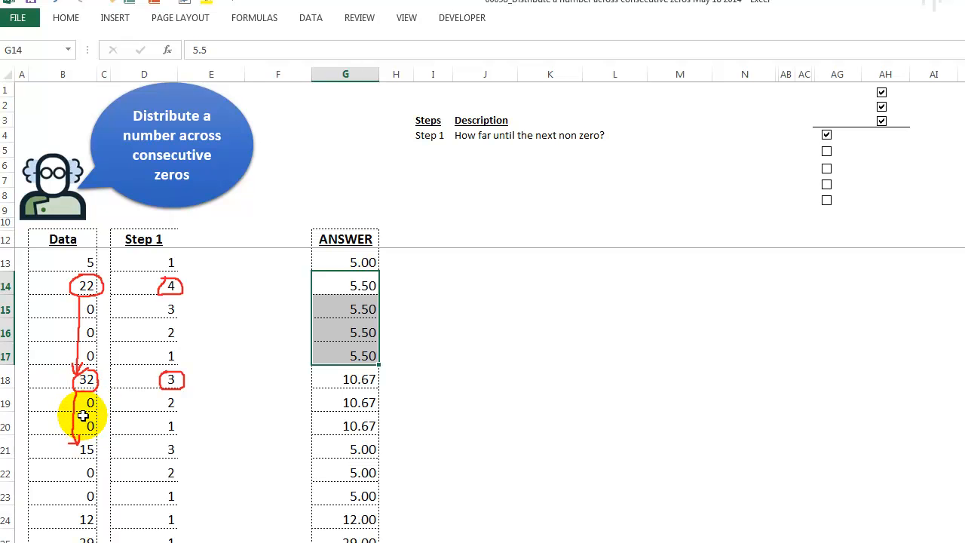
drag(326, 380, 335, 420)
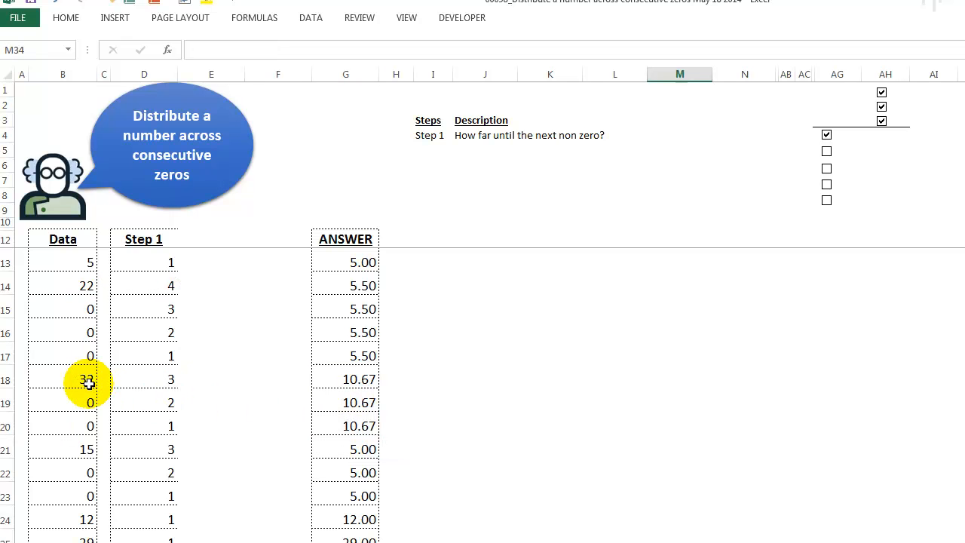
- Inspect the lookup range of the Step 1 MATCH array formula in D14 and compare it with the formula in D15
click(146, 284)
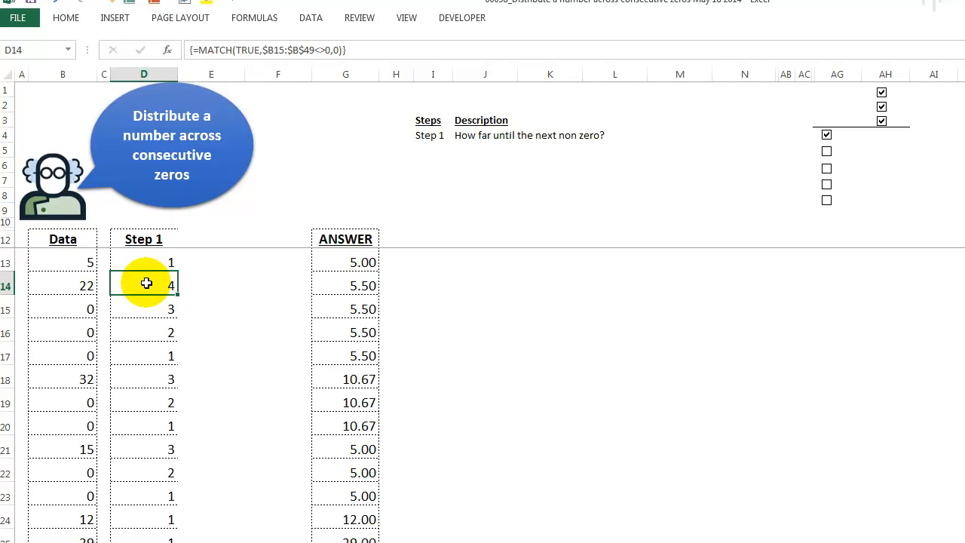
click(265, 50)
drag(263, 49, 315, 50)
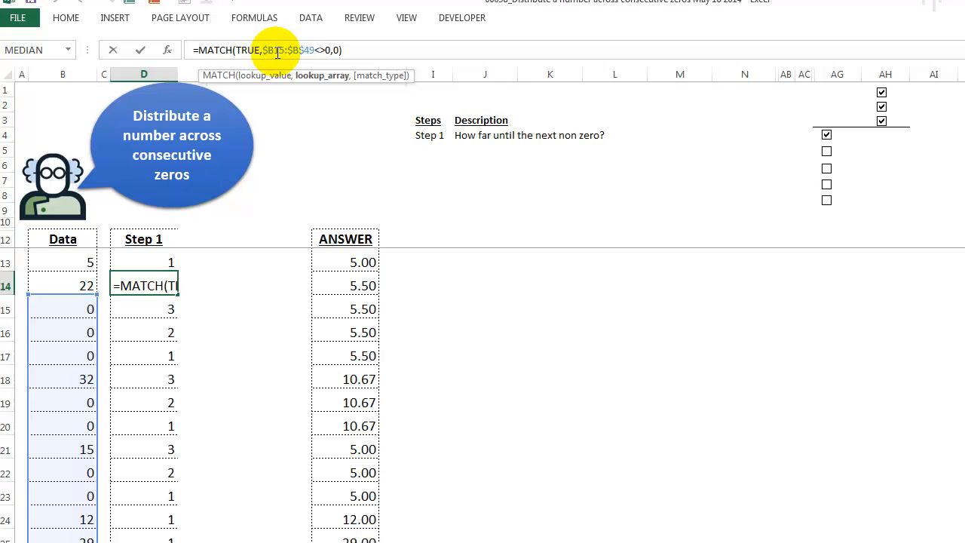
key(ctrl+shift+Return)
click(144, 308)
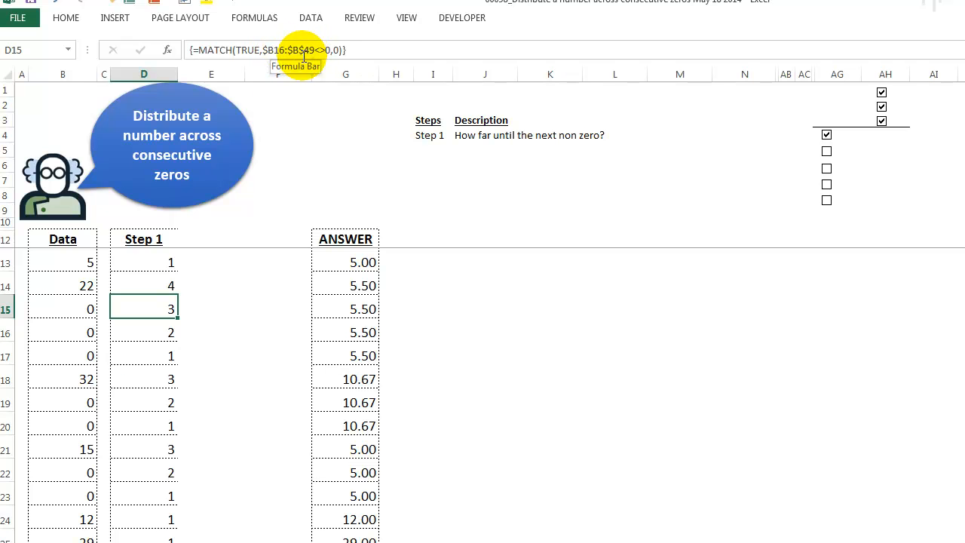
- Evaluate the lookup array $B15:$B$49<>0 in D14's formula within an enlarged formula bar, and undo the evaluation
click(144, 285)
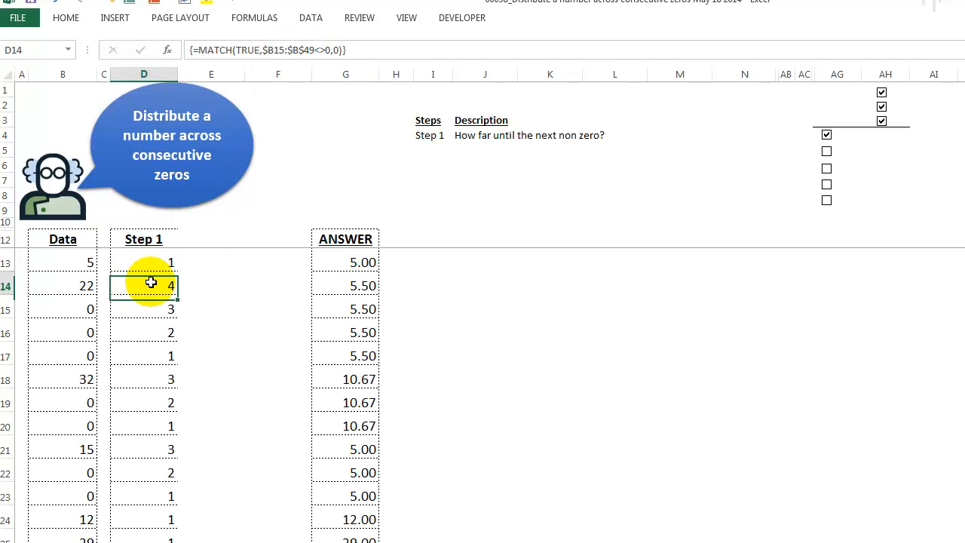
click(272, 53)
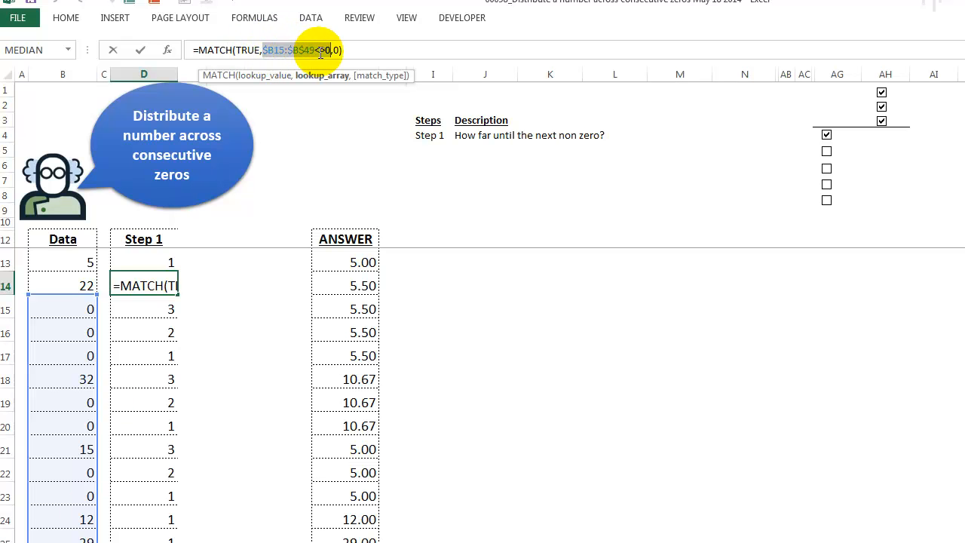
key(F9)
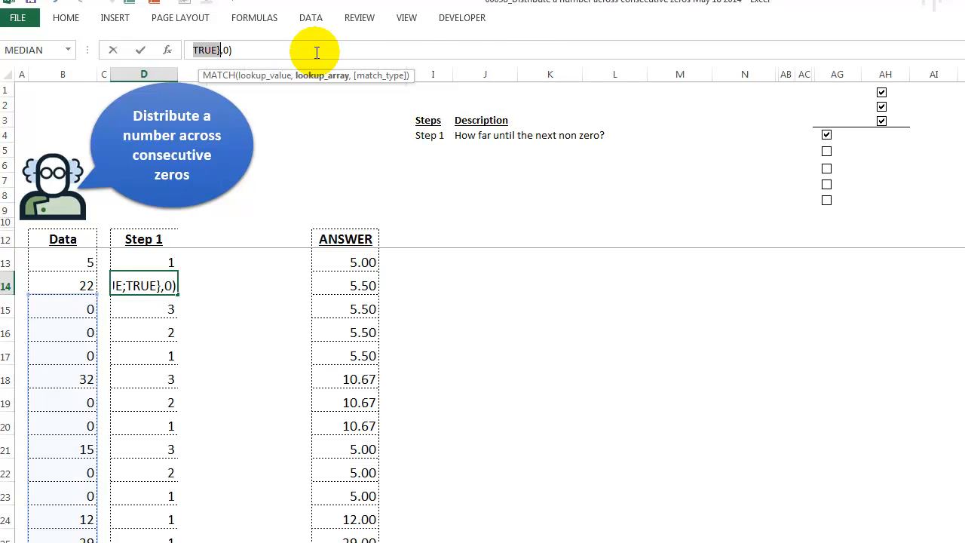
drag(521, 60, 520, 125)
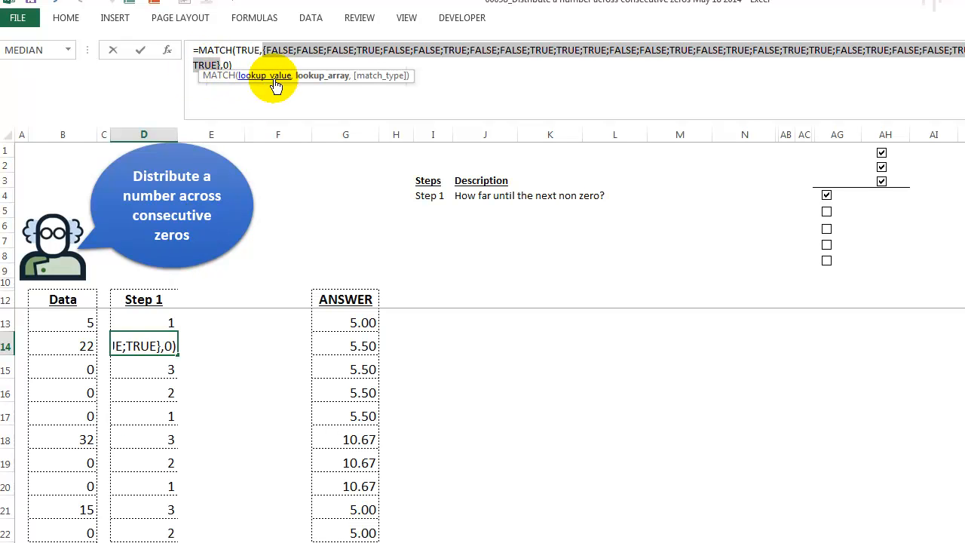
click(57, 1)
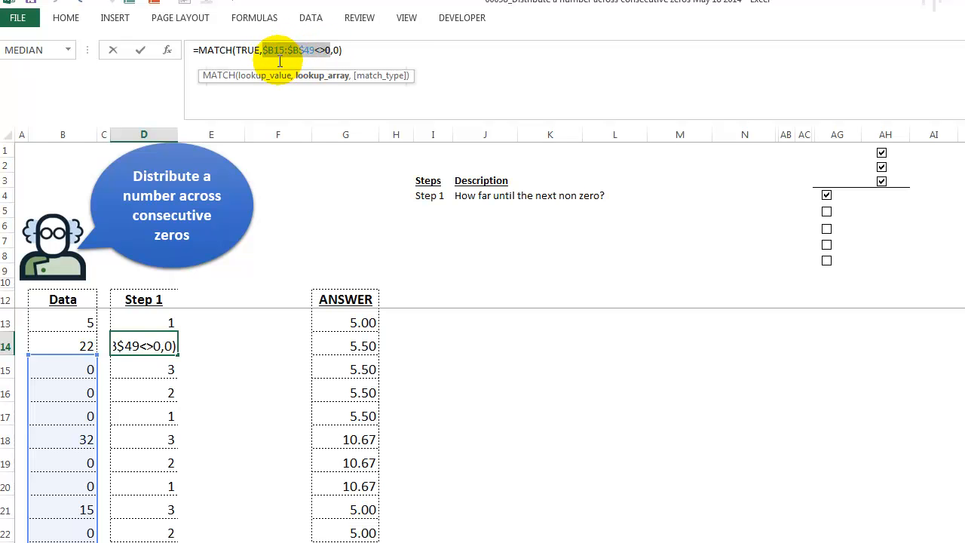
- Evaluate D14's lookup array again, review MATCH's lookup value, lookup array and match type arguments, and discard the edit
click(248, 51)
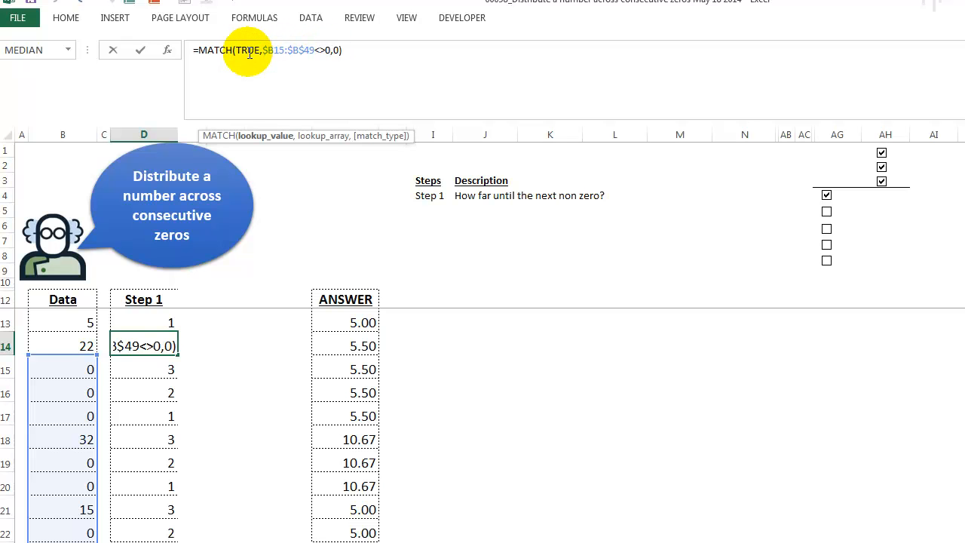
click(322, 141)
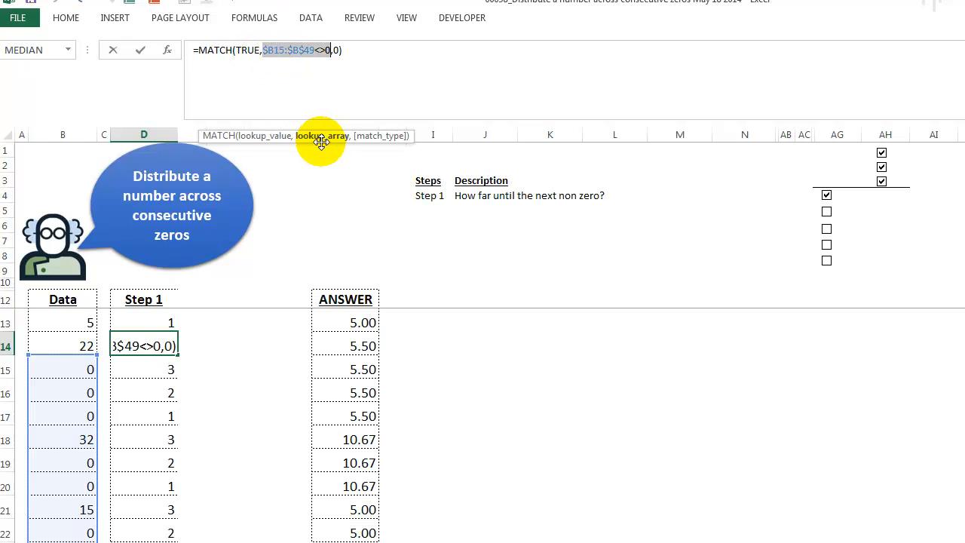
key(F9)
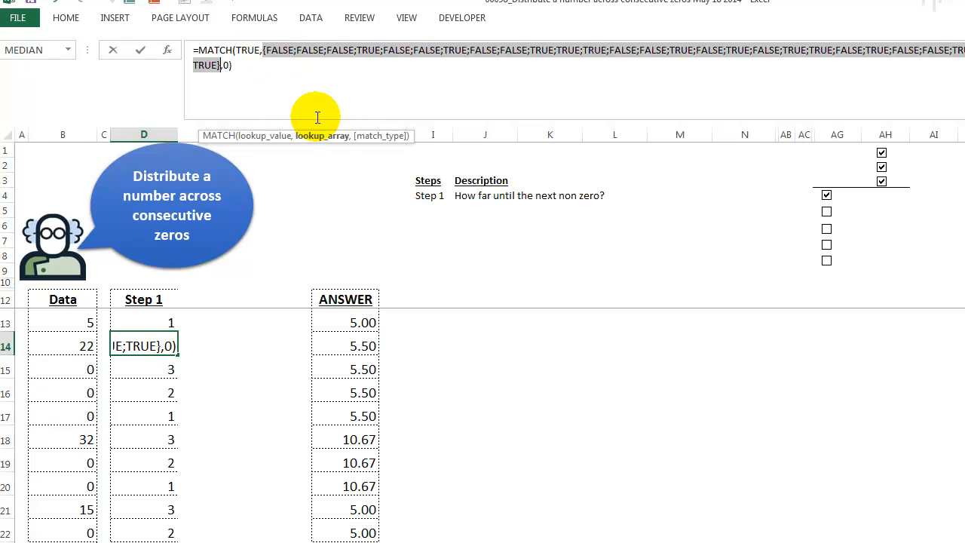
click(239, 51)
click(255, 141)
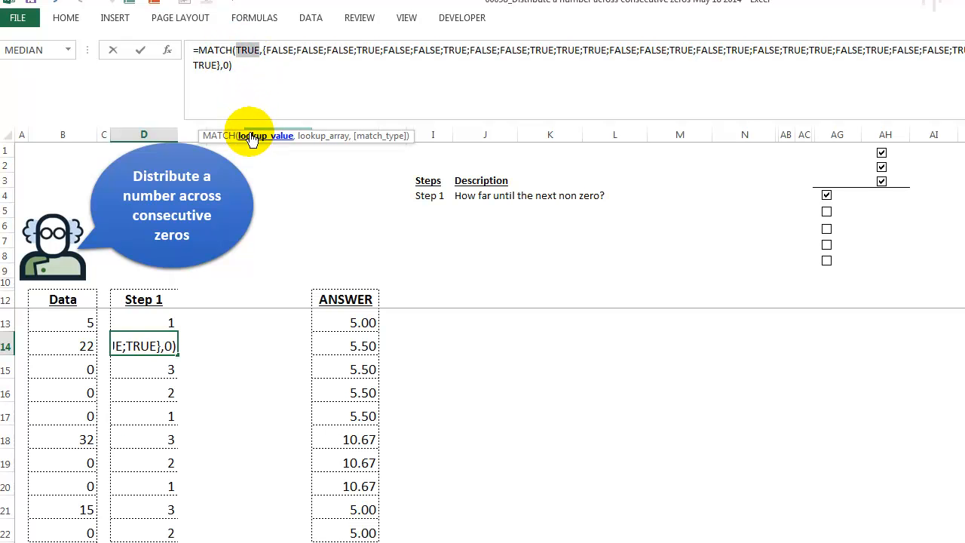
click(323, 142)
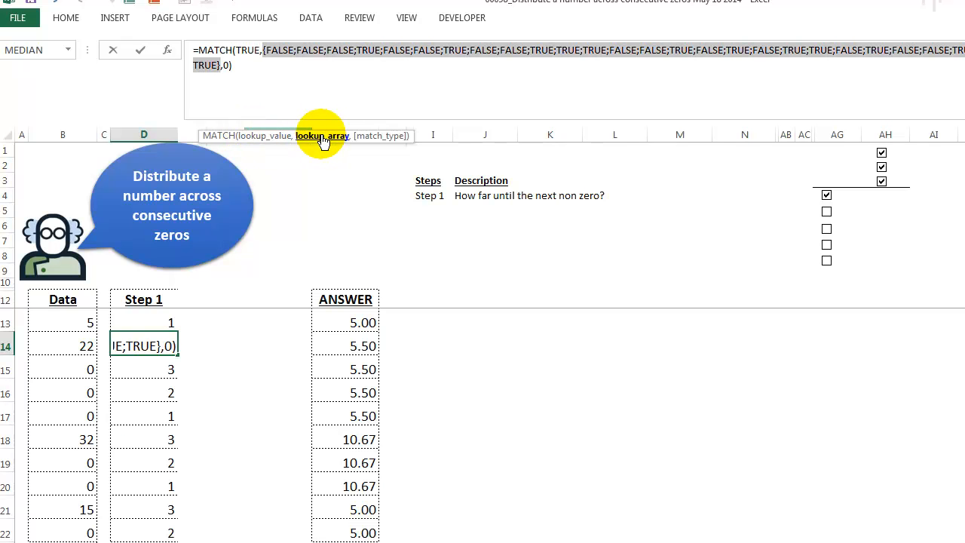
click(386, 139)
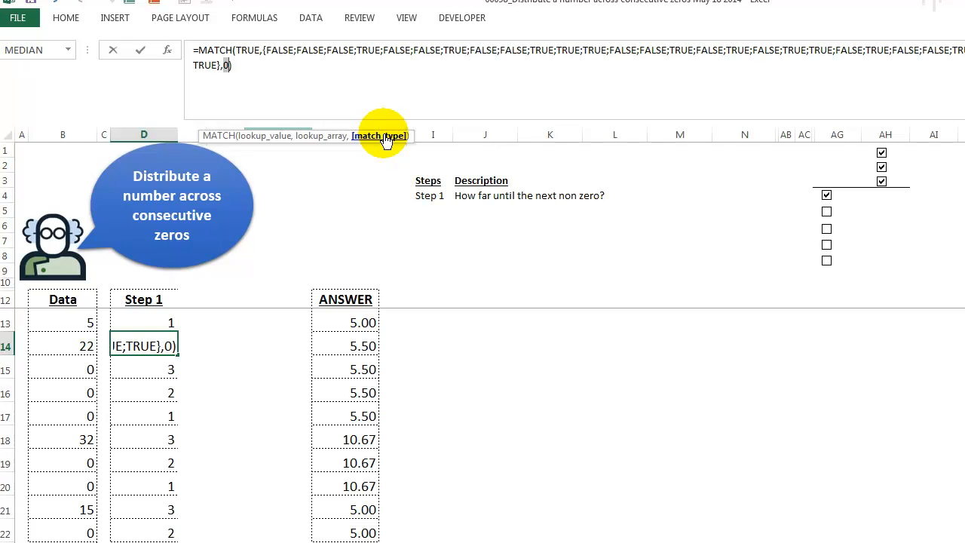
key(Escape)
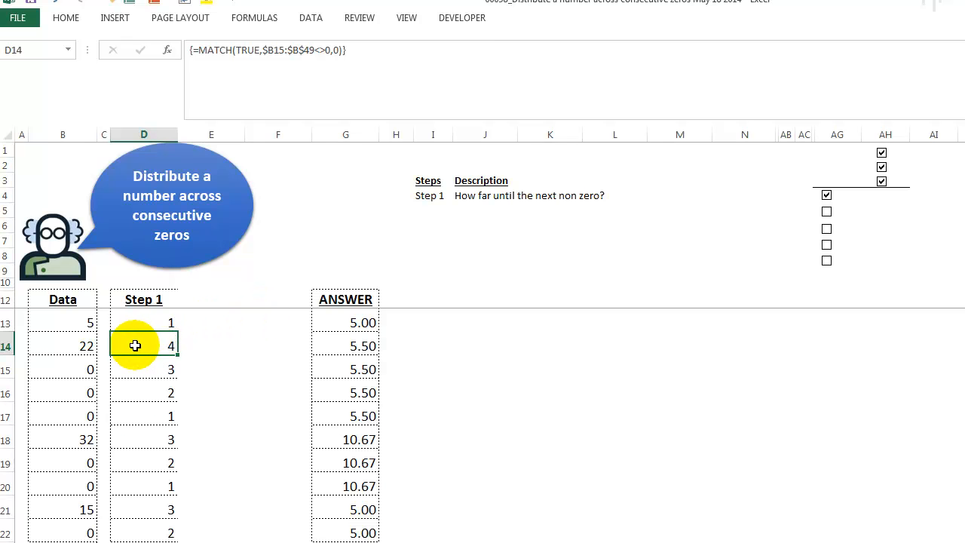
- Count through the Data cells B15 to B18 to the next nonzero value and return to B14
click(83, 370)
click(80, 393)
click(79, 417)
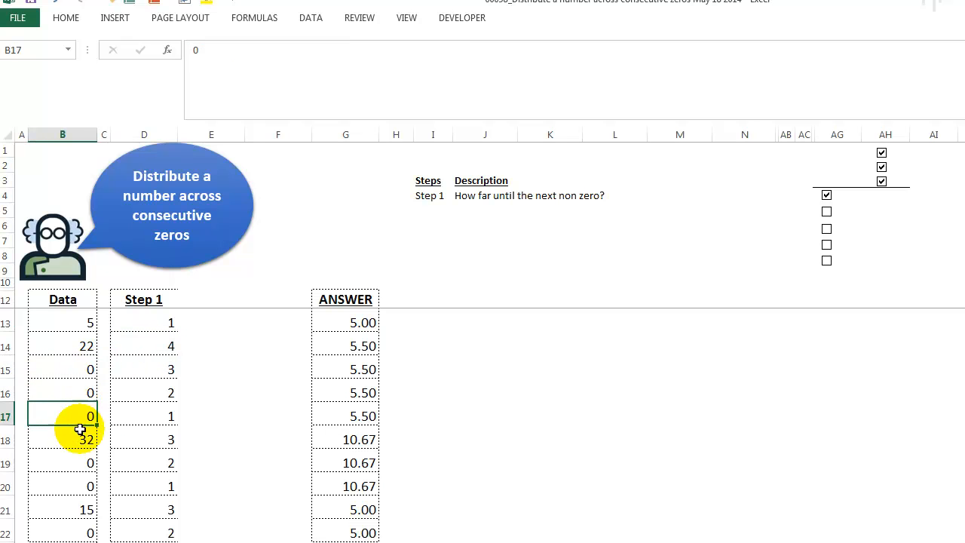
click(71, 441)
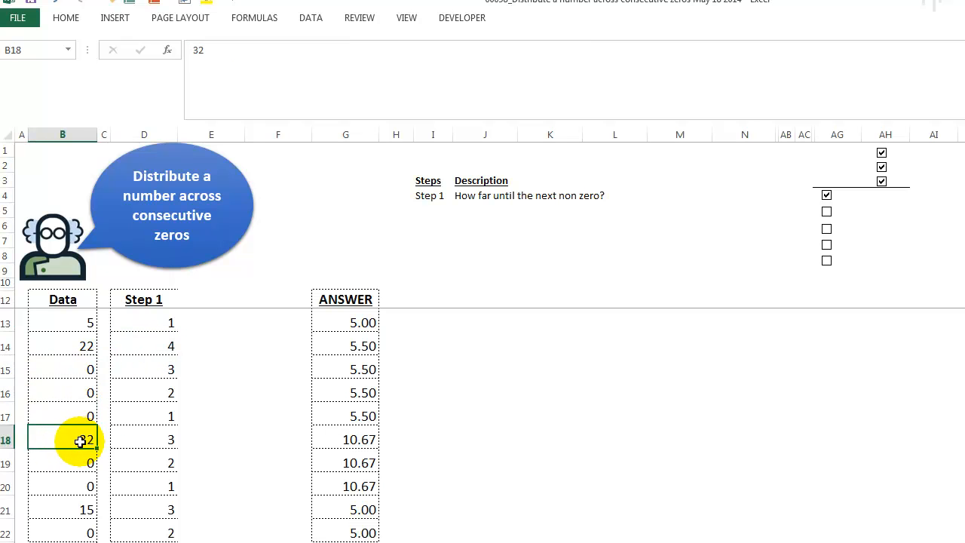
click(89, 345)
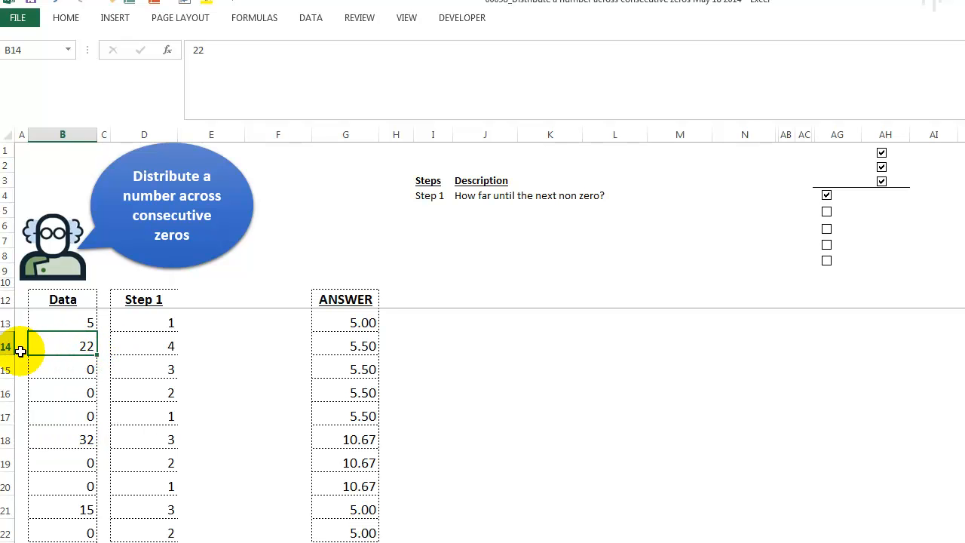
- Enter D14's MATCH formula as an ordinary formula to test it, and restore it as an array formula
key(Right)
key(Right)
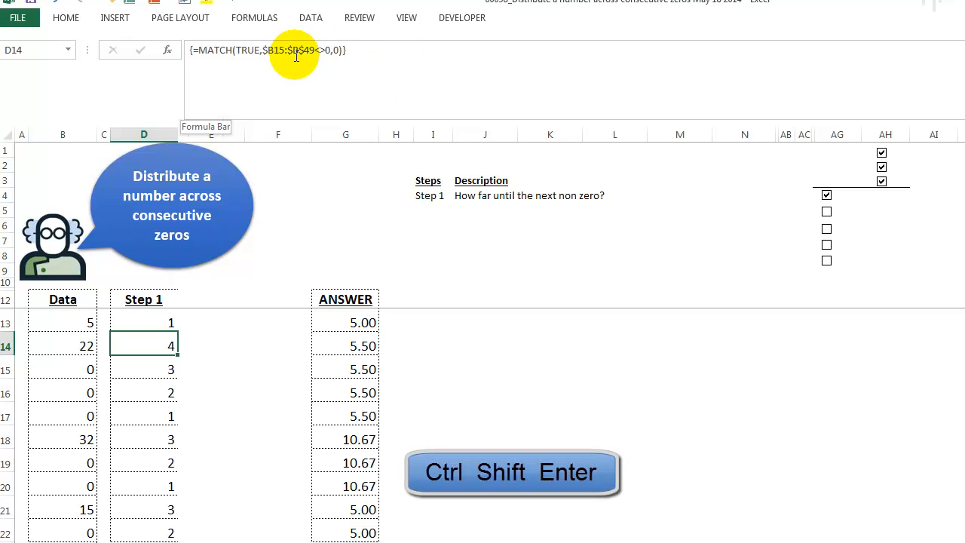
click(365, 53)
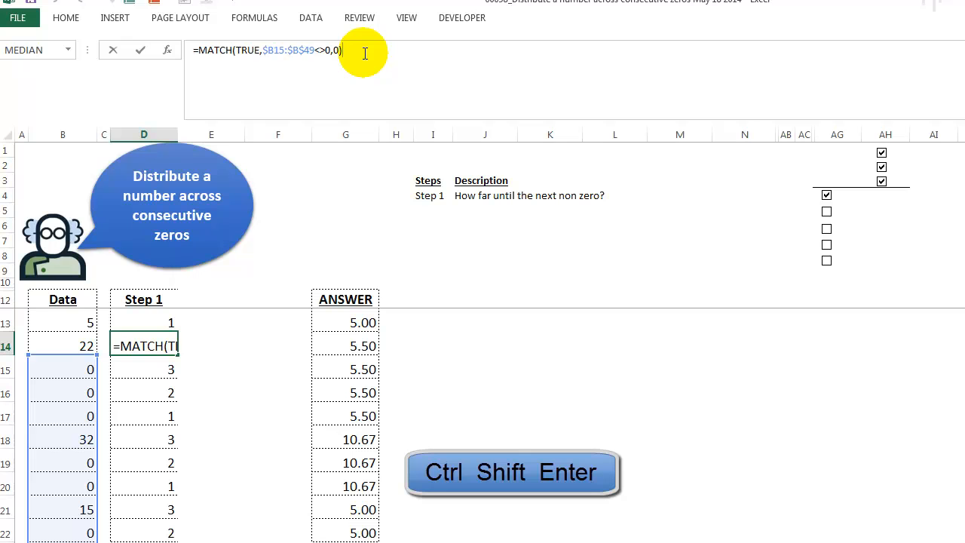
key(Return)
click(172, 347)
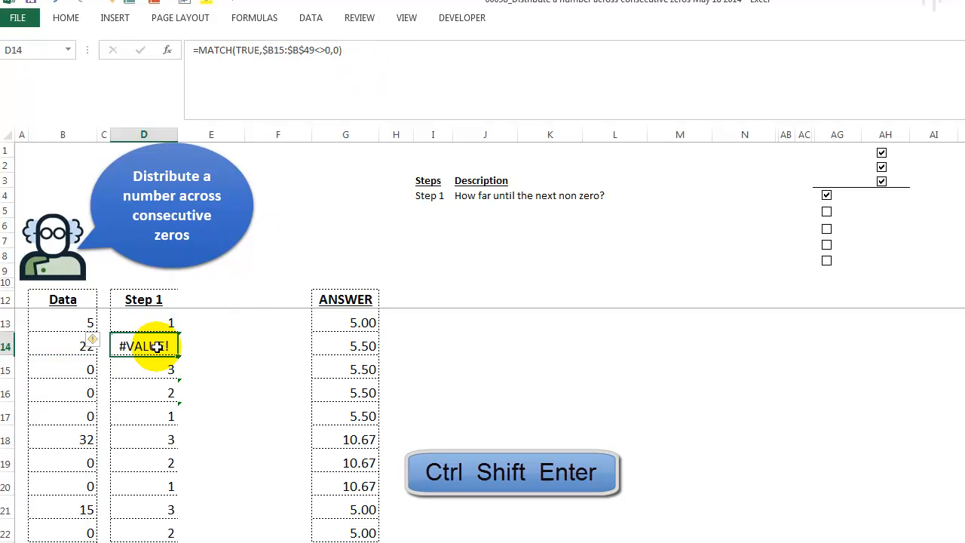
click(361, 52)
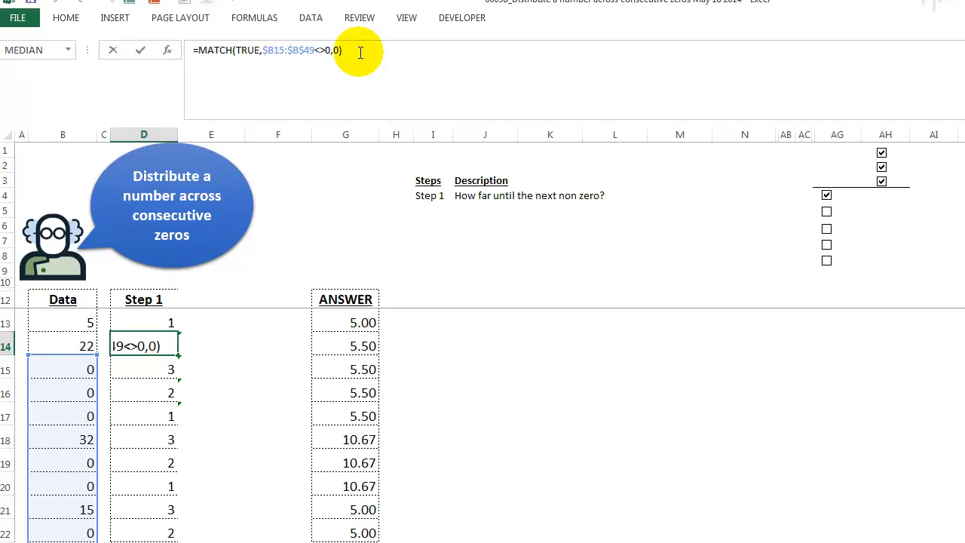
key(ctrl+shift+Return)
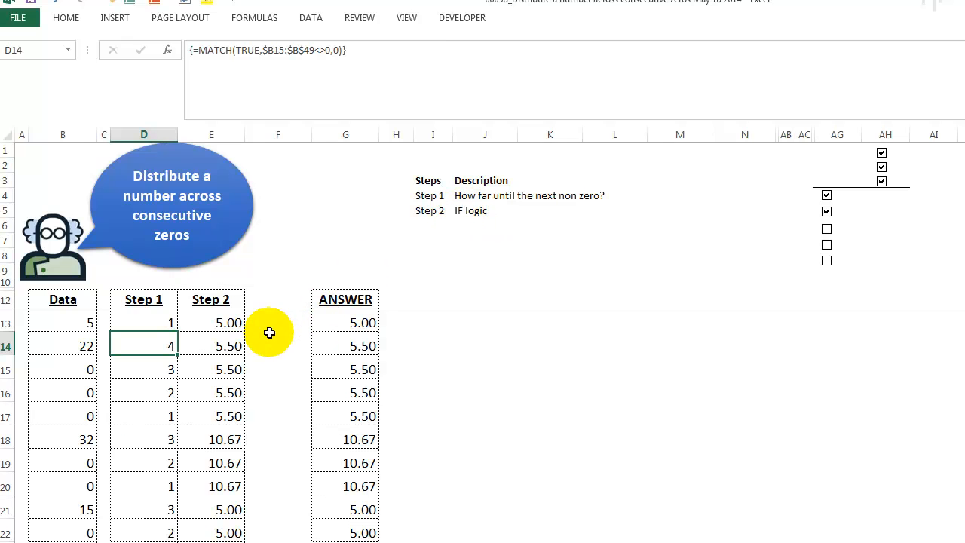
- Examine the Step 2 IF formula in E14, its AND logical test and value-if-true argument, and the Data rows further down
click(217, 346)
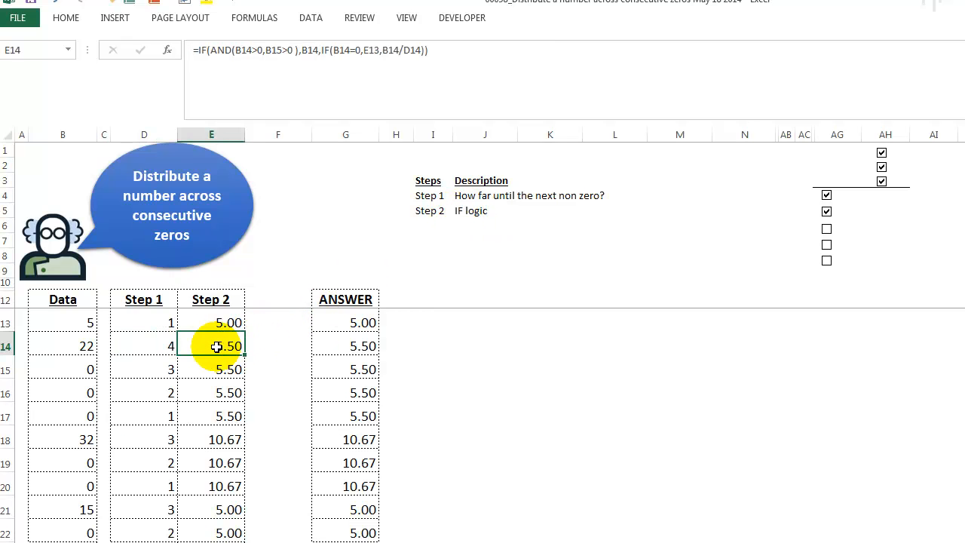
click(211, 48)
click(230, 137)
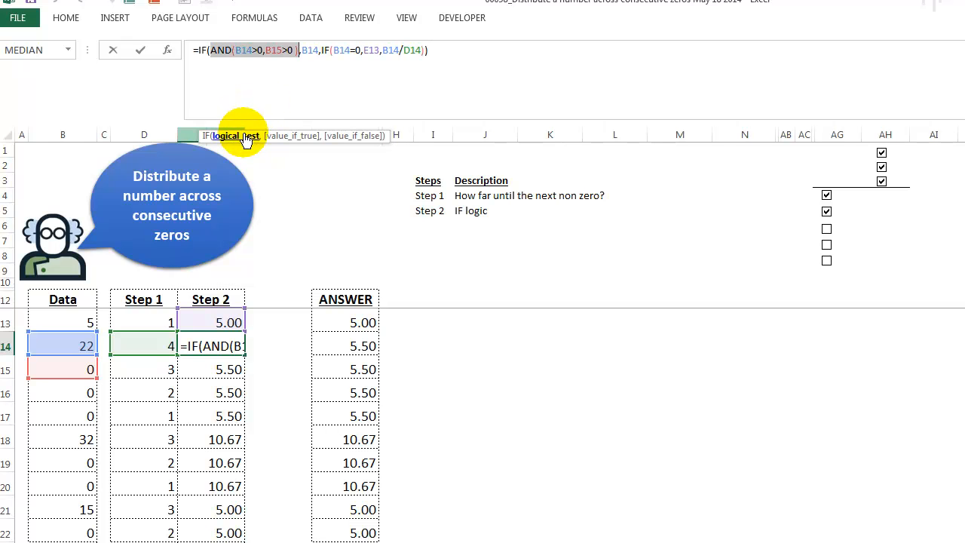
click(302, 49)
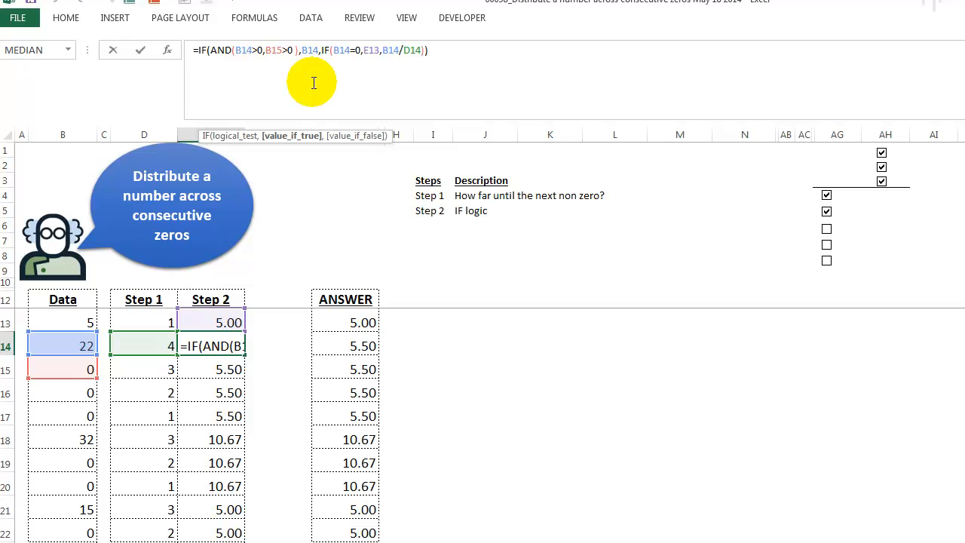
key(ctrl+Return)
scroll(166, 501, down, 2)
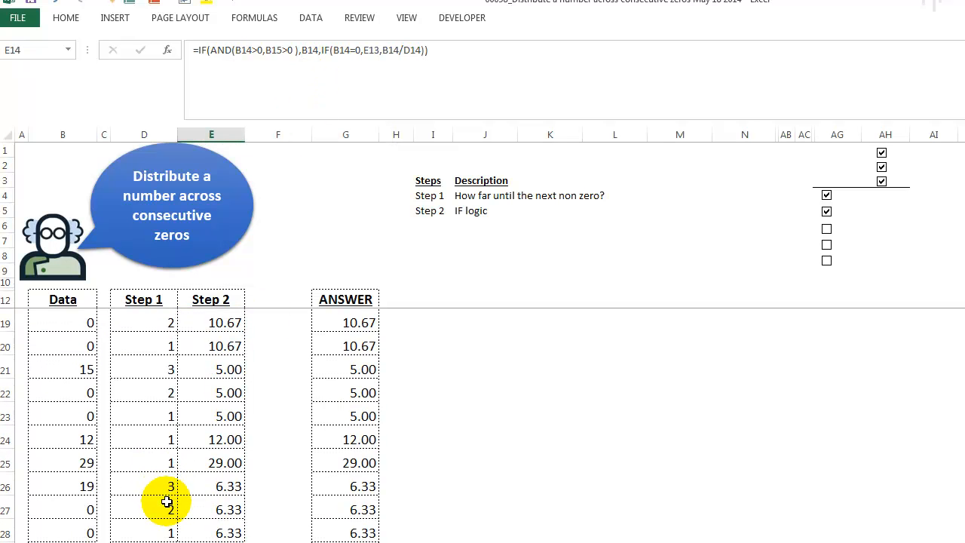
- Evaluate the AND logical test in E24's Step 2 formula, restore it, review the value-if-true argument, and discard the edit
click(218, 440)
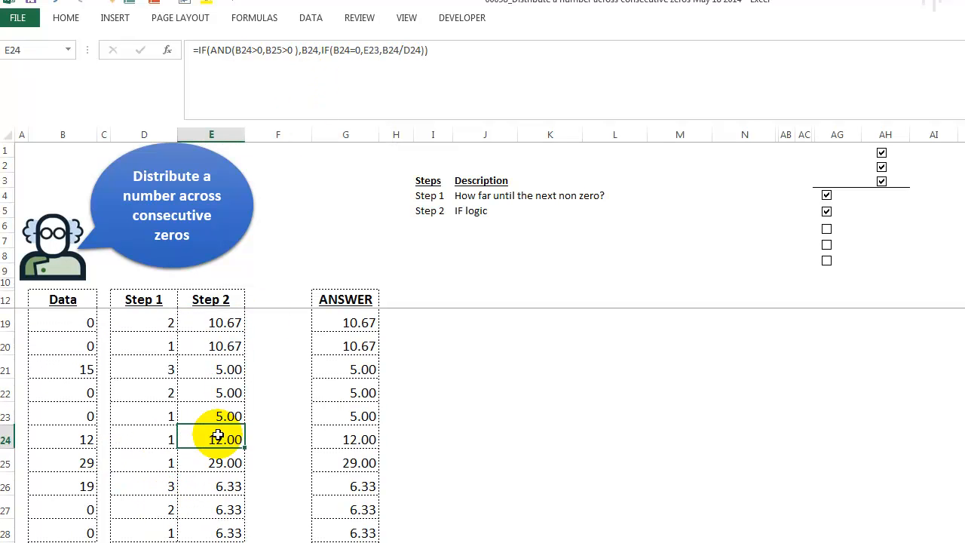
click(300, 49)
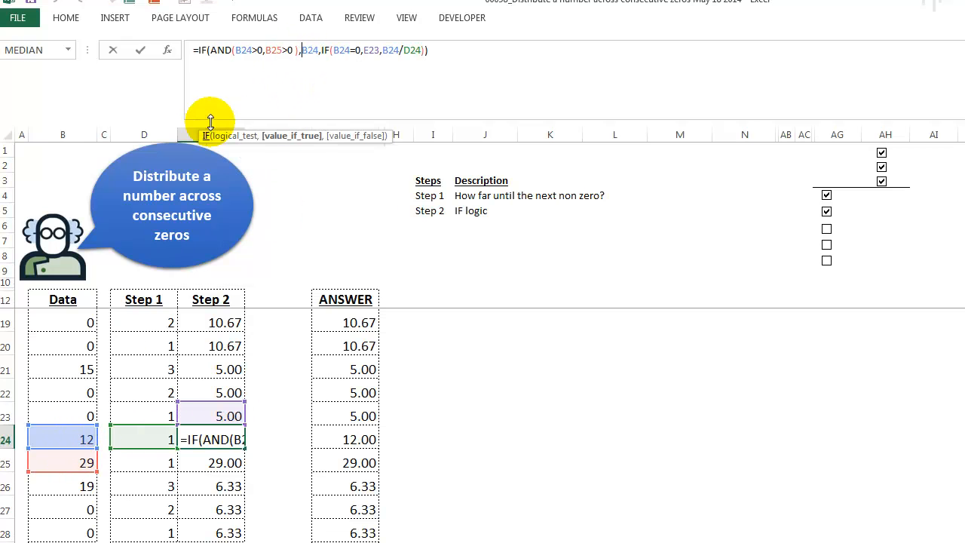
click(258, 49)
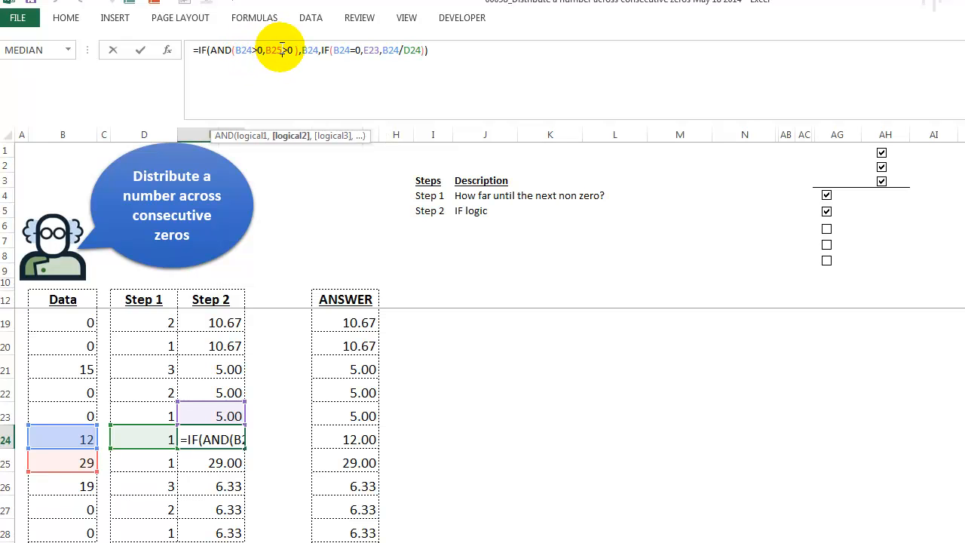
click(213, 50)
click(253, 137)
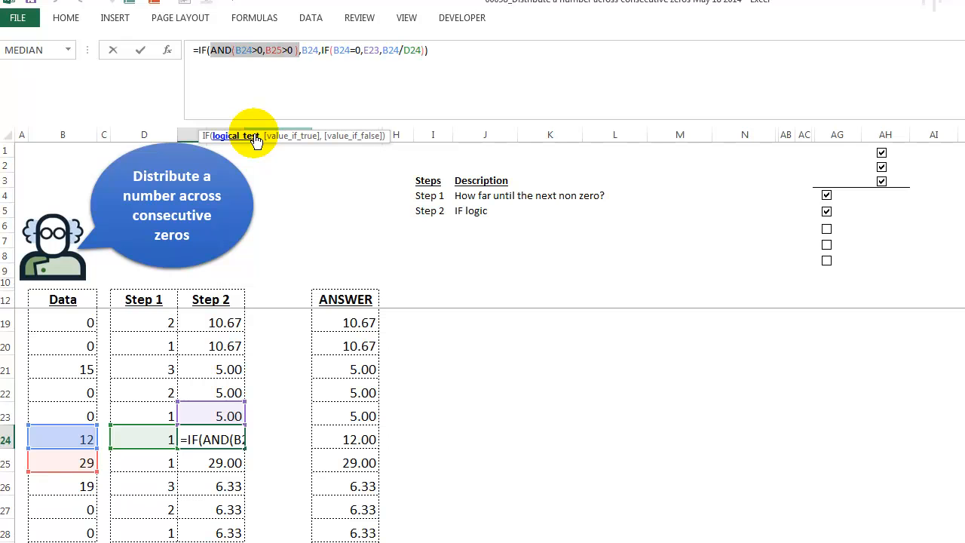
key(F9)
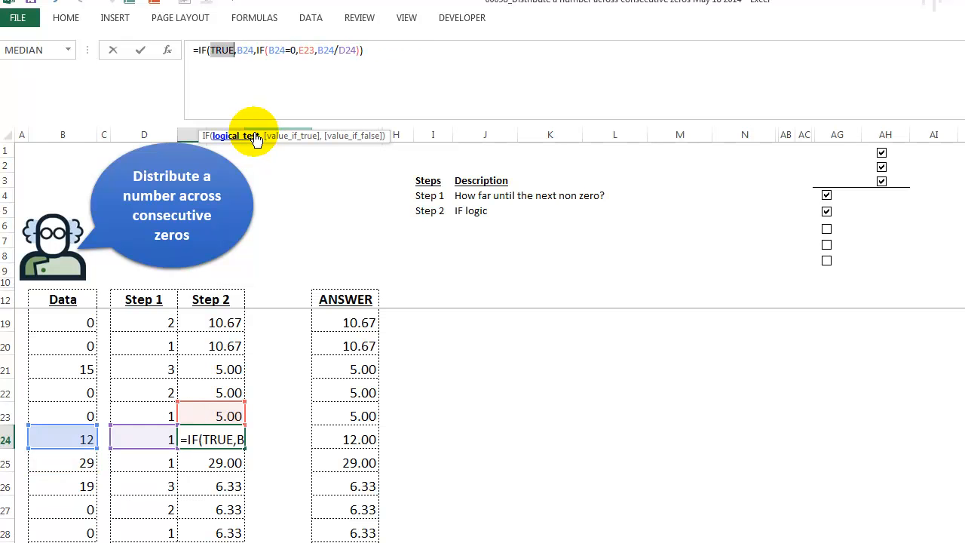
click(53, 3)
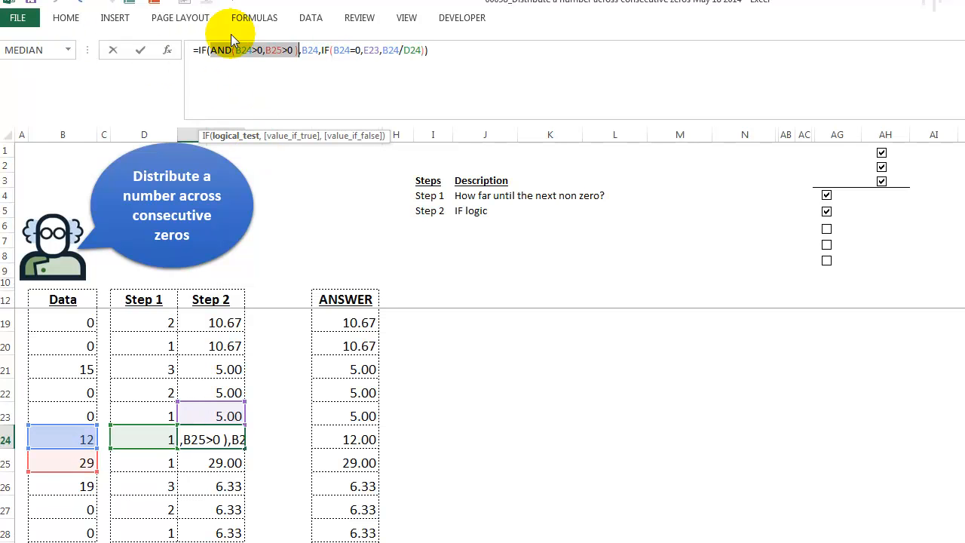
click(301, 49)
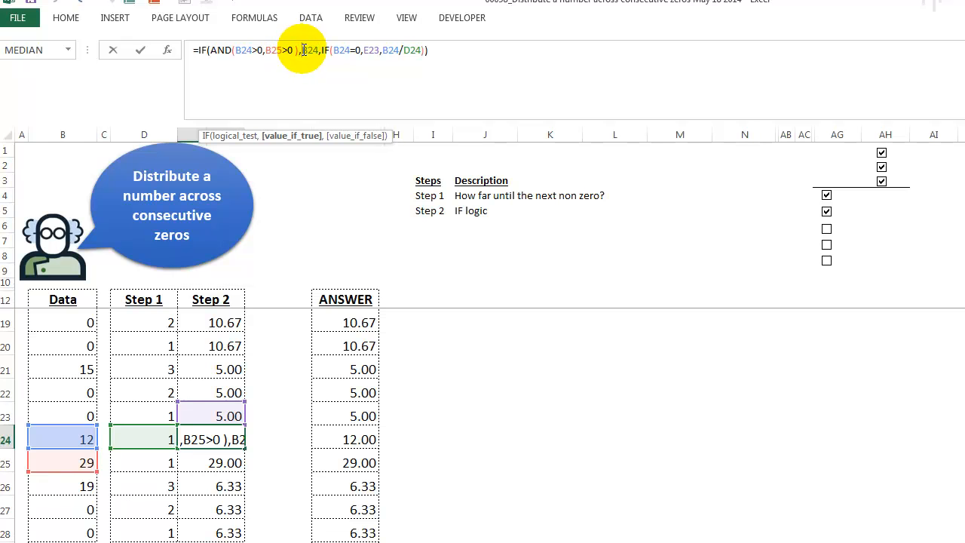
key(Escape)
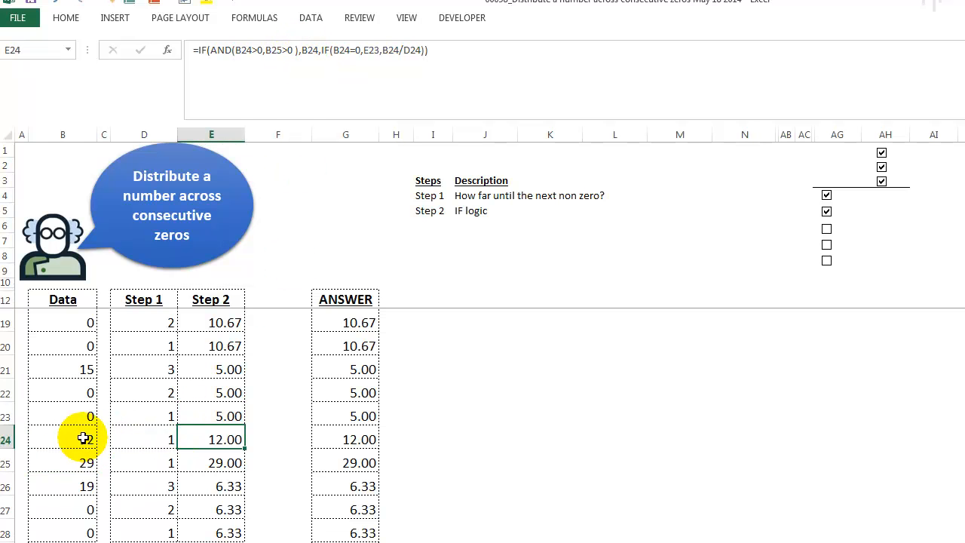
- Examine E25's Step 2 formula against the Data values in B25 and B26
click(210, 460)
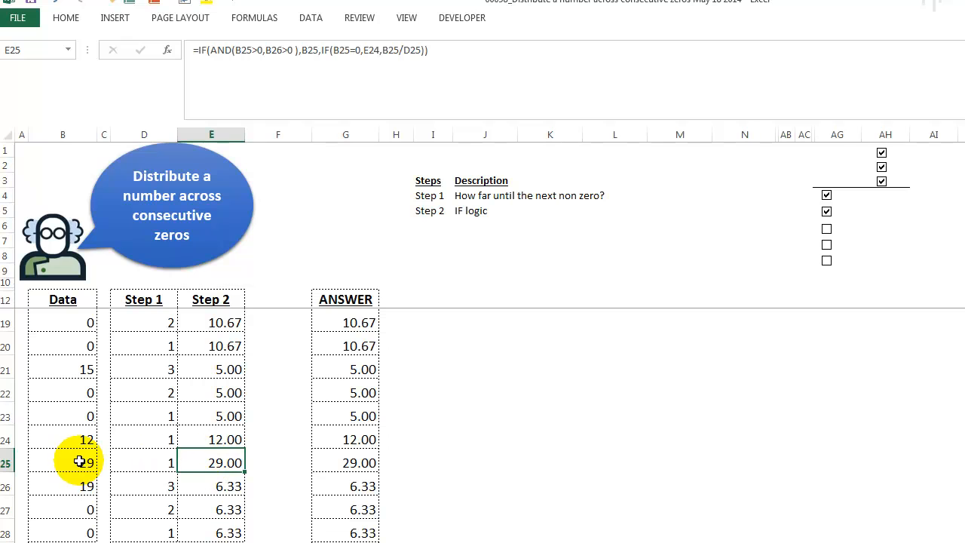
click(80, 460)
click(76, 479)
click(76, 462)
click(78, 481)
click(221, 464)
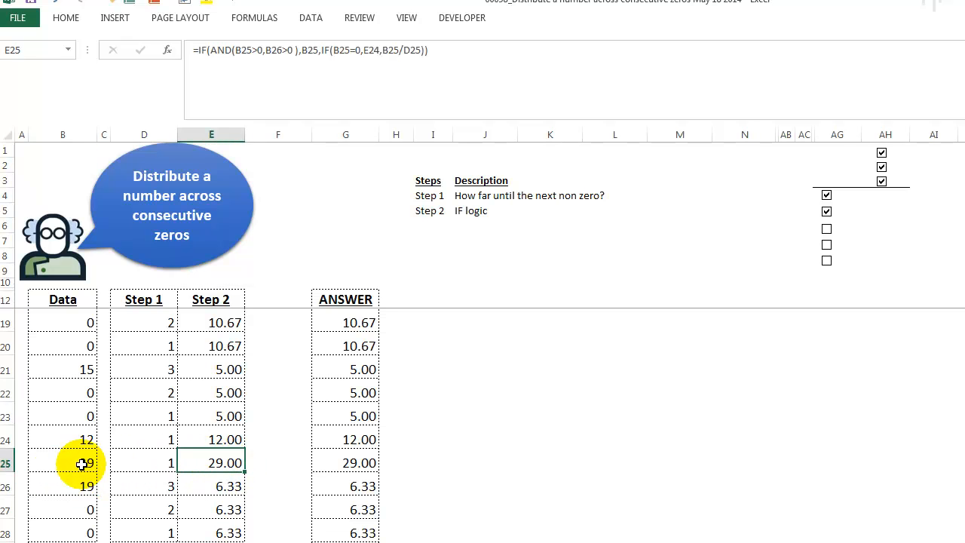
- Review E14's value-if-false argument, the nested IF that tests B14=0 and returns E13
scroll(134, 465, up, 2)
click(217, 342)
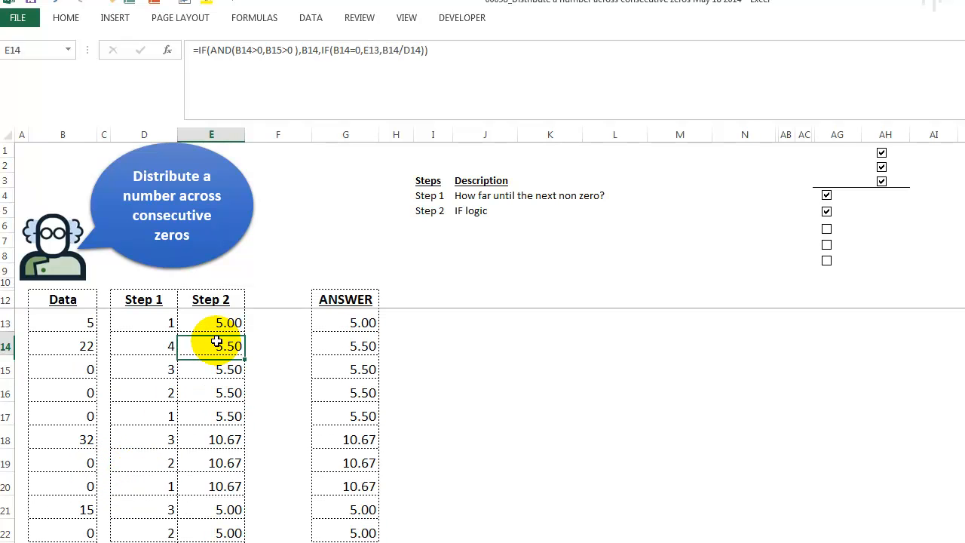
click(321, 52)
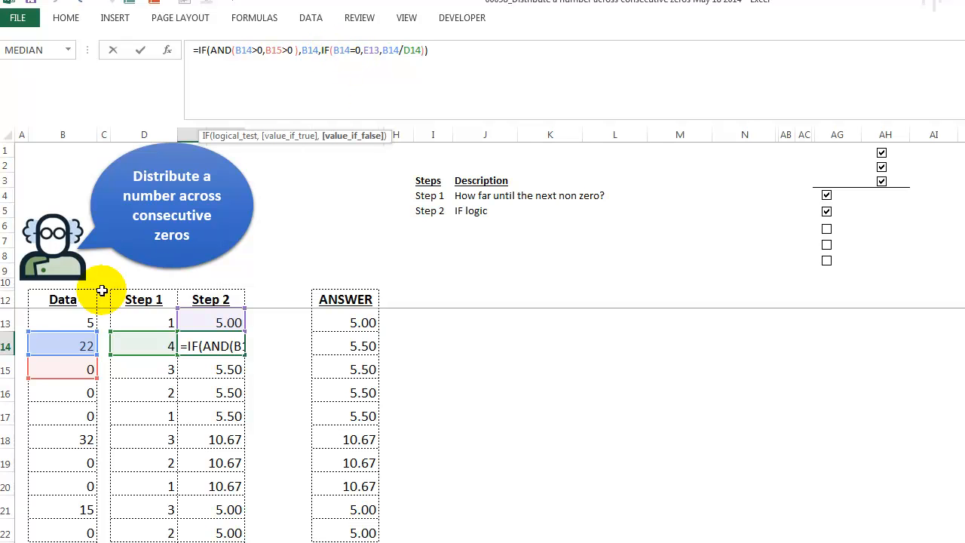
click(365, 50)
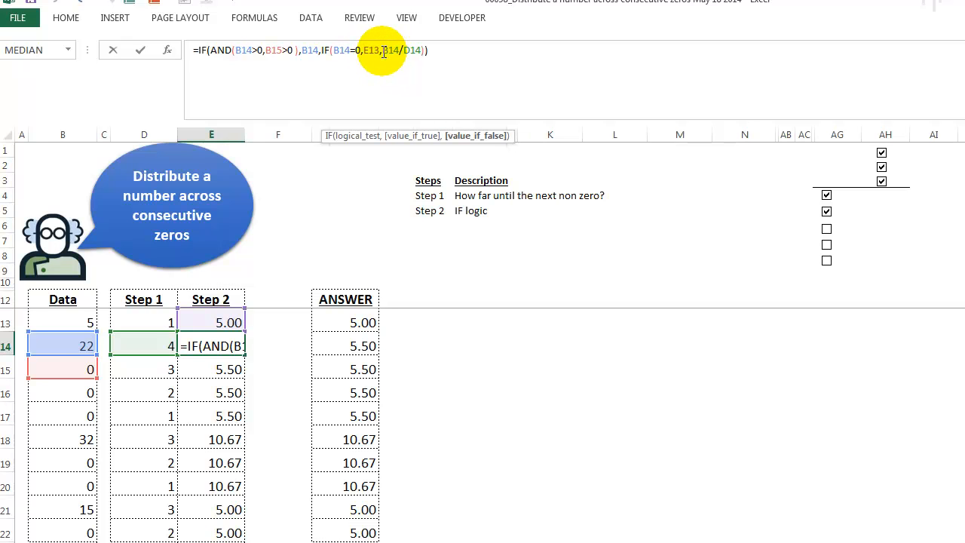
- Compare E14's outer AND test with the nested B14=0 test, review the B14/D14 argument, and re-enter the formula as it is
click(207, 50)
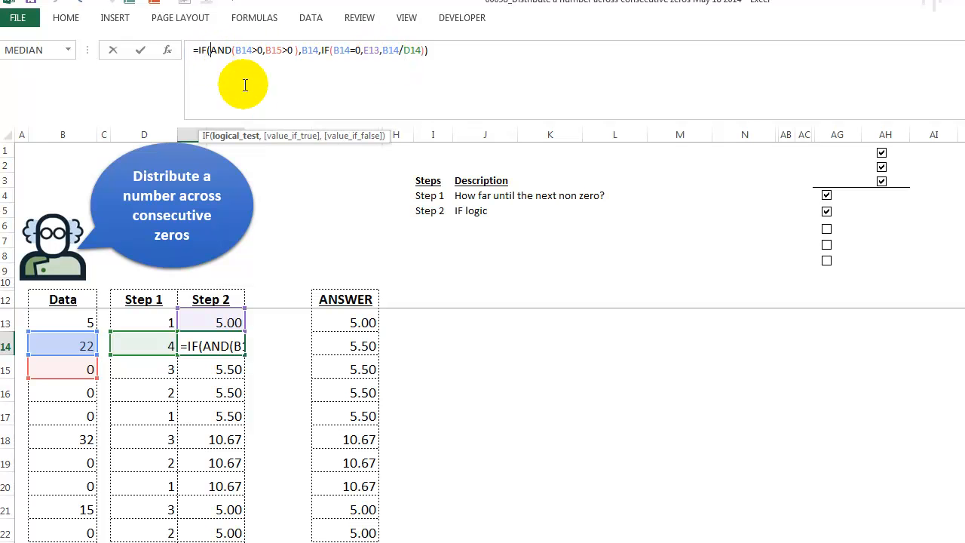
click(253, 144)
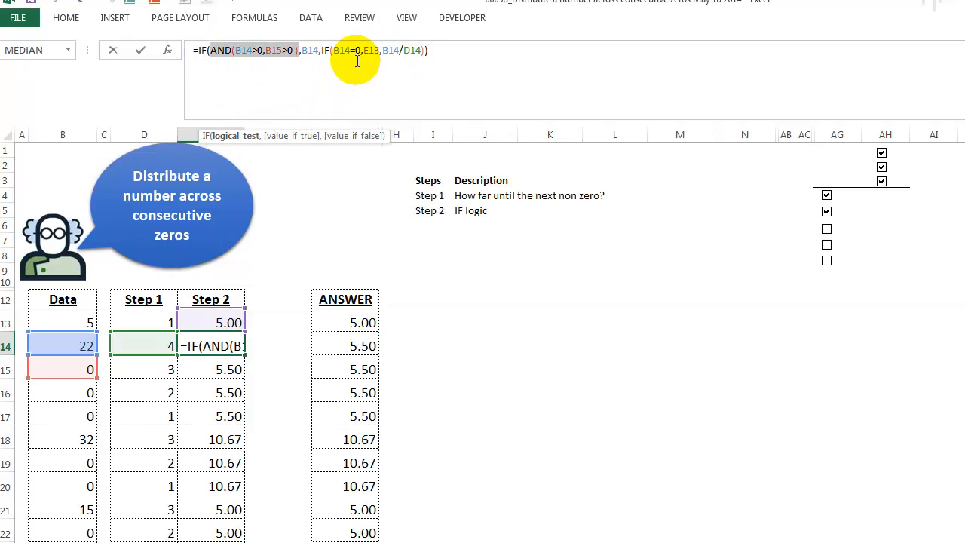
click(331, 51)
click(361, 143)
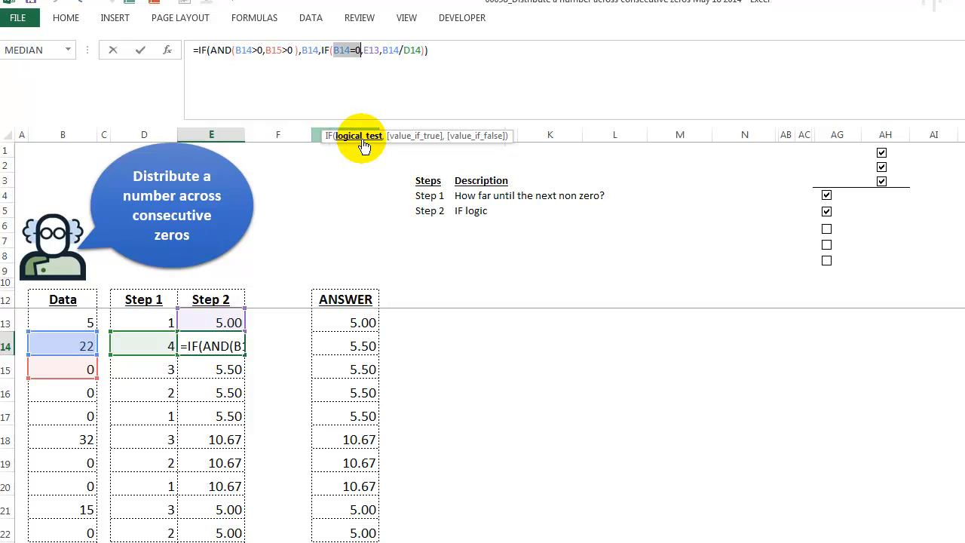
click(384, 51)
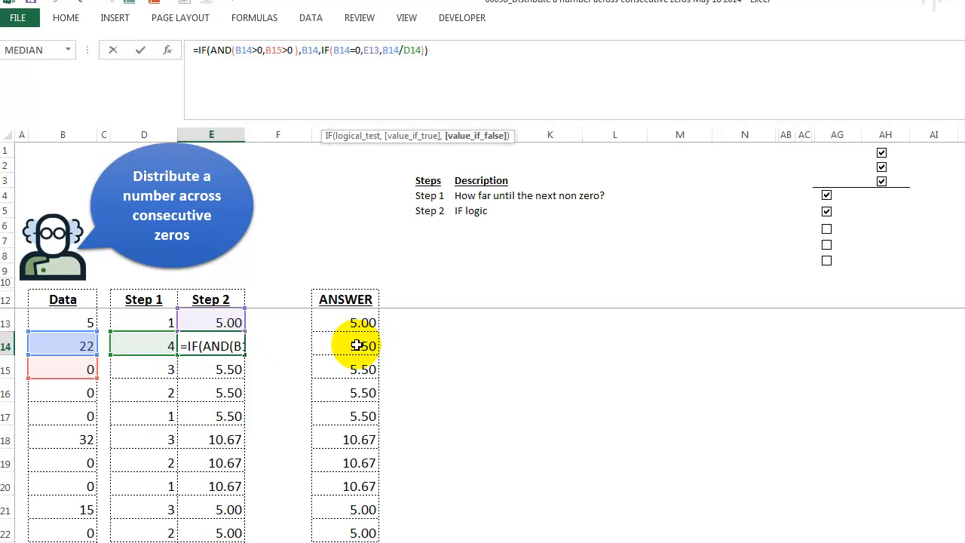
key(ctrl+Return)
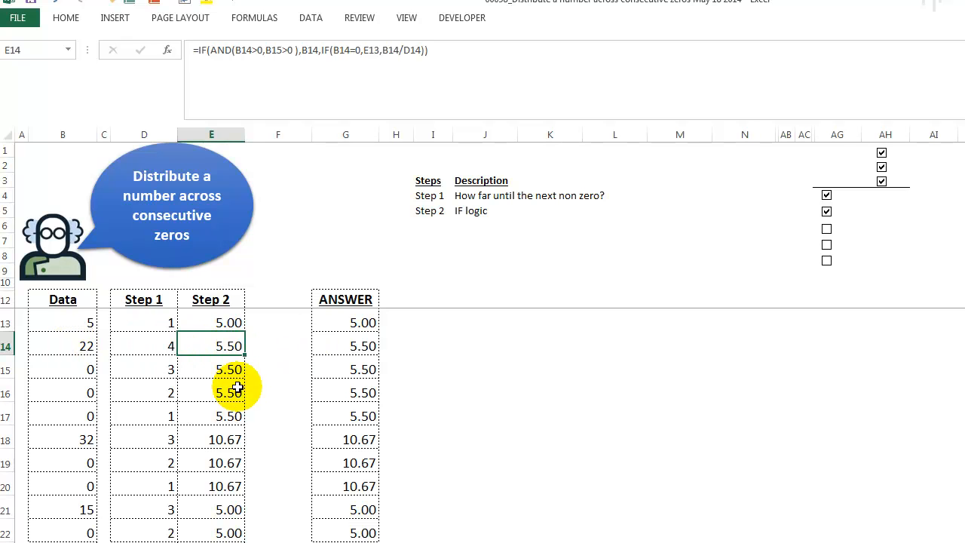
- Check the Step 2 column and inspect the IF formula in E18
scroll(240, 386, down, 1)
scroll(237, 386, up, 1)
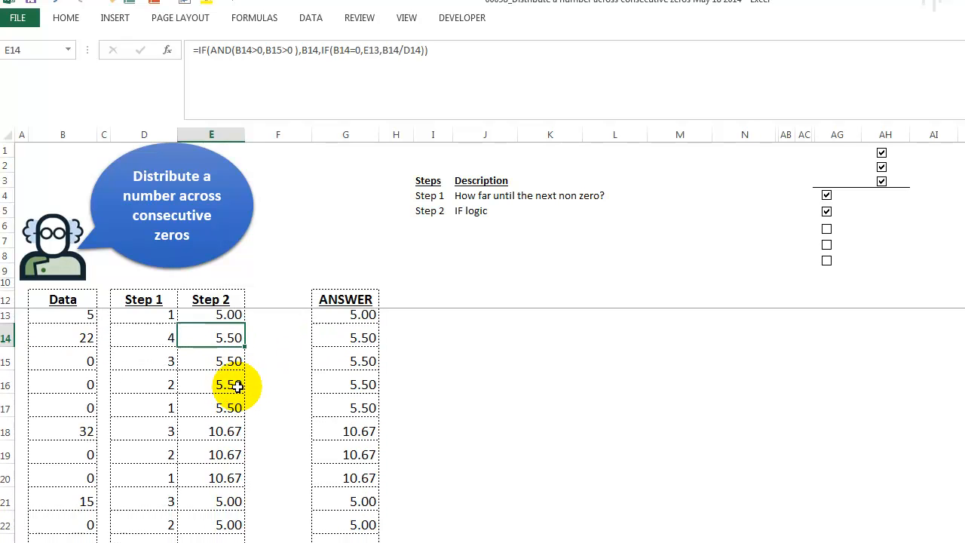
click(214, 441)
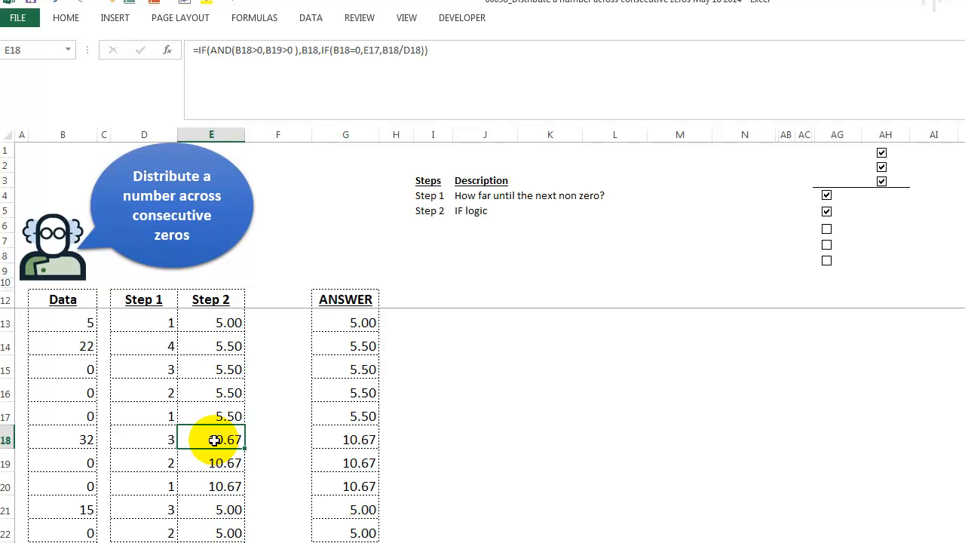
- Return to F13 and tick the third step checkbox to reveal the Step 3 confirmation description and check
key(ctrl+Home)
click(827, 229)
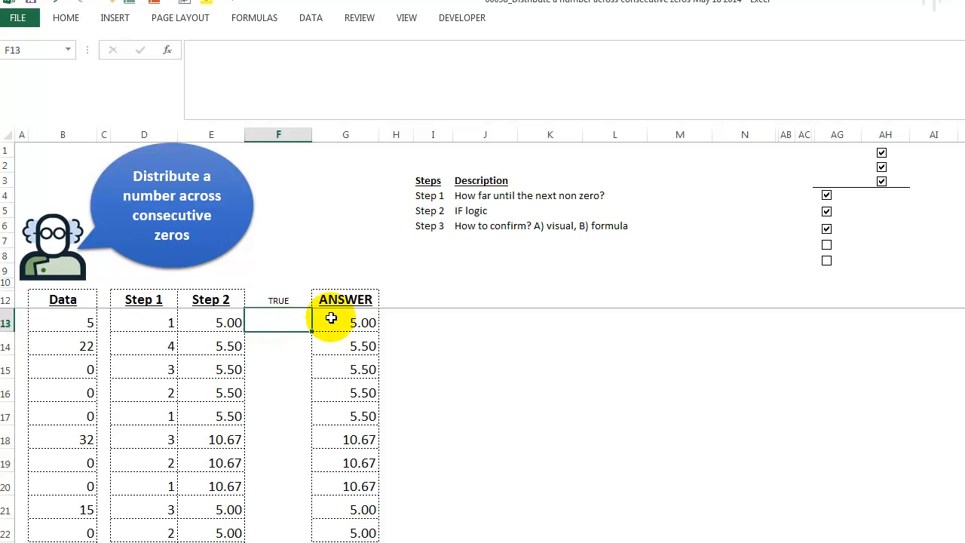
- Review F12's check formula comparing the sums of G13:G49 and B13:B49, re-enter it as is, and go to the preceding worksheet
click(290, 298)
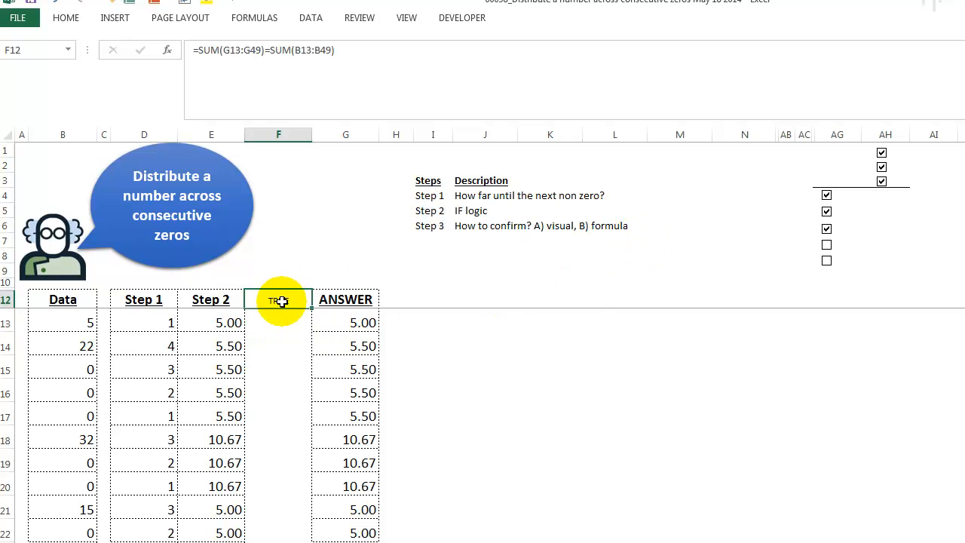
click(200, 49)
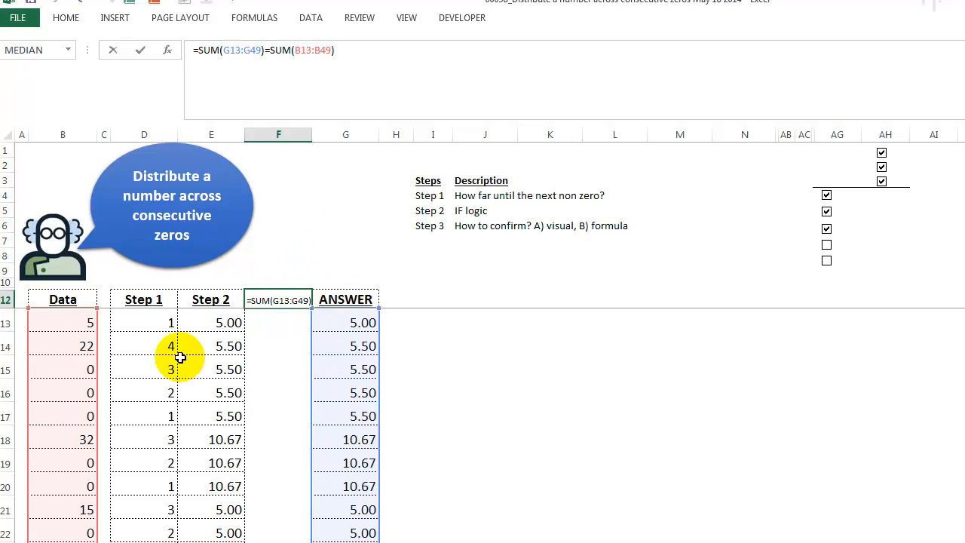
key(ctrl+Return)
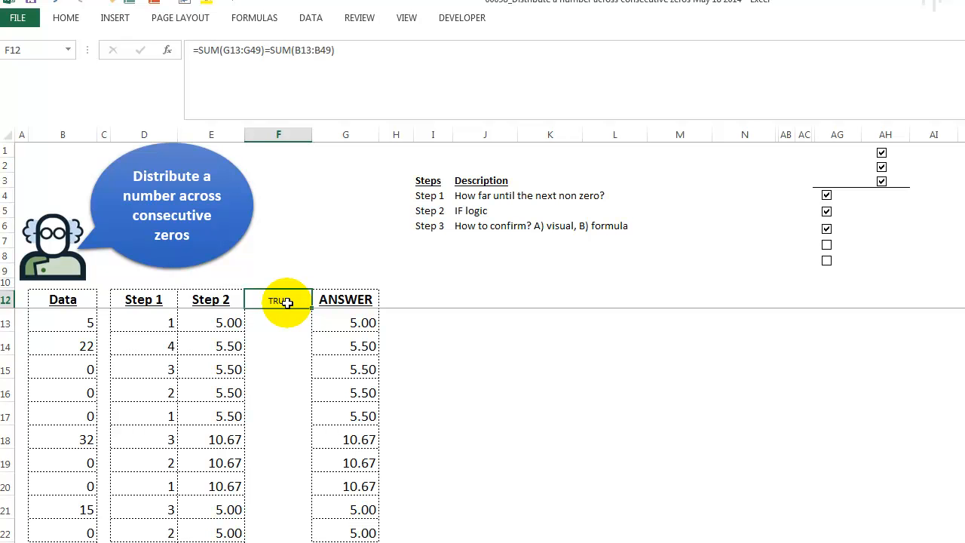
key(ctrl+Page_Up)
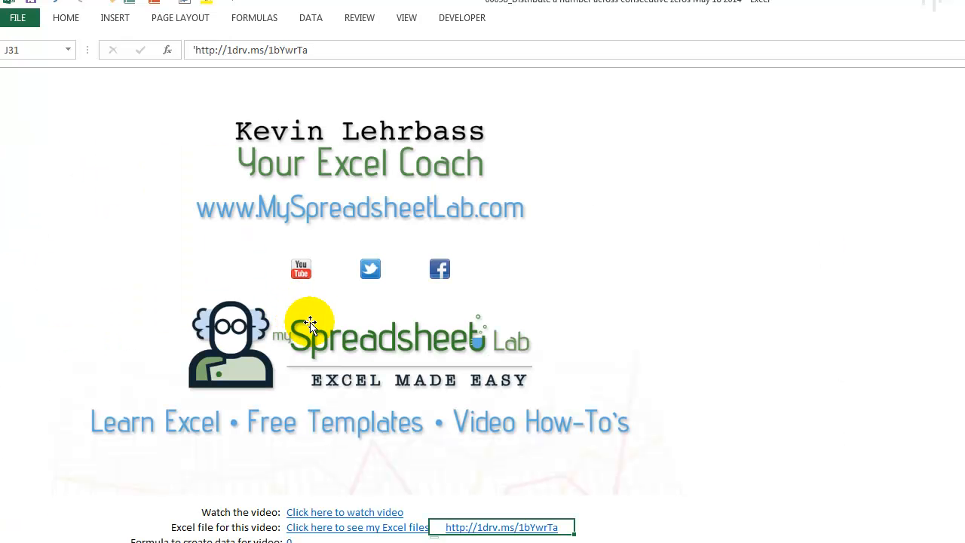